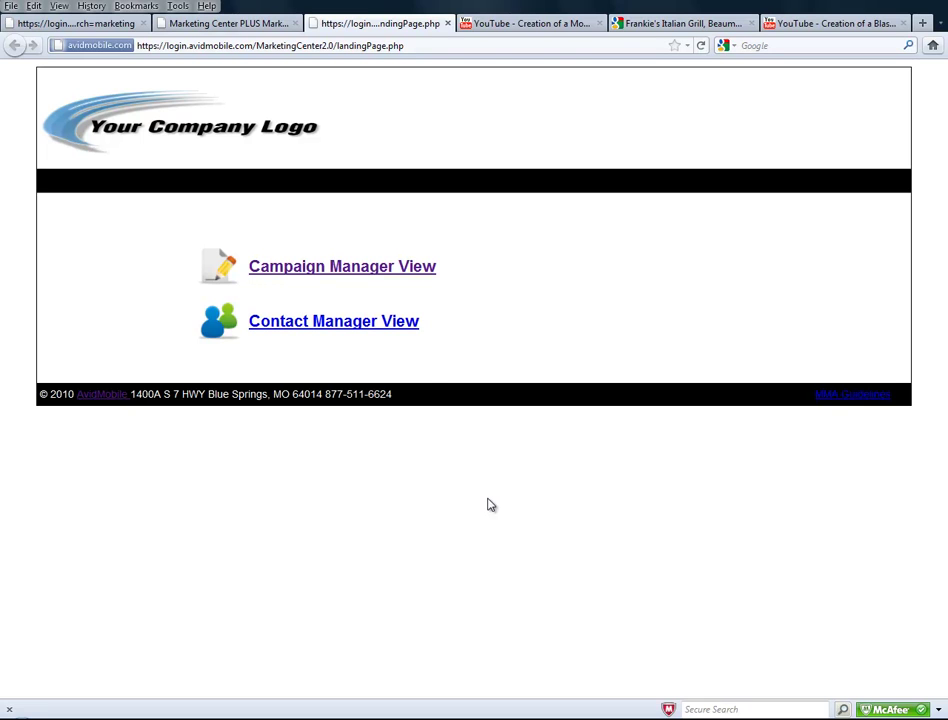
Switch to the Contact Manager view and expand its Bulk Tasks dropdown.
left_click(292, 326)
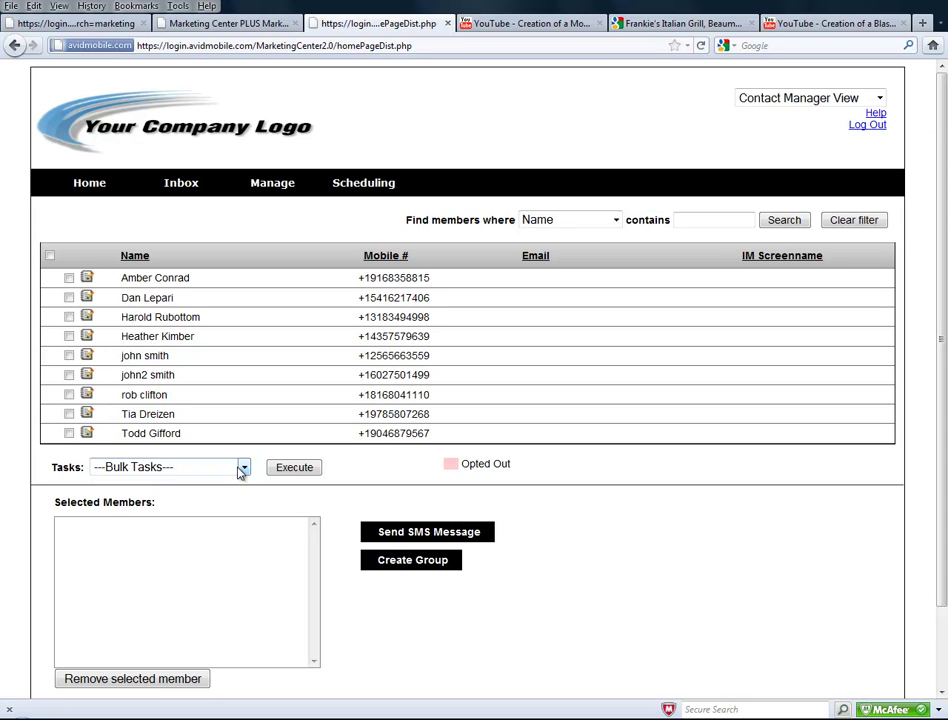
left_click(245, 469)
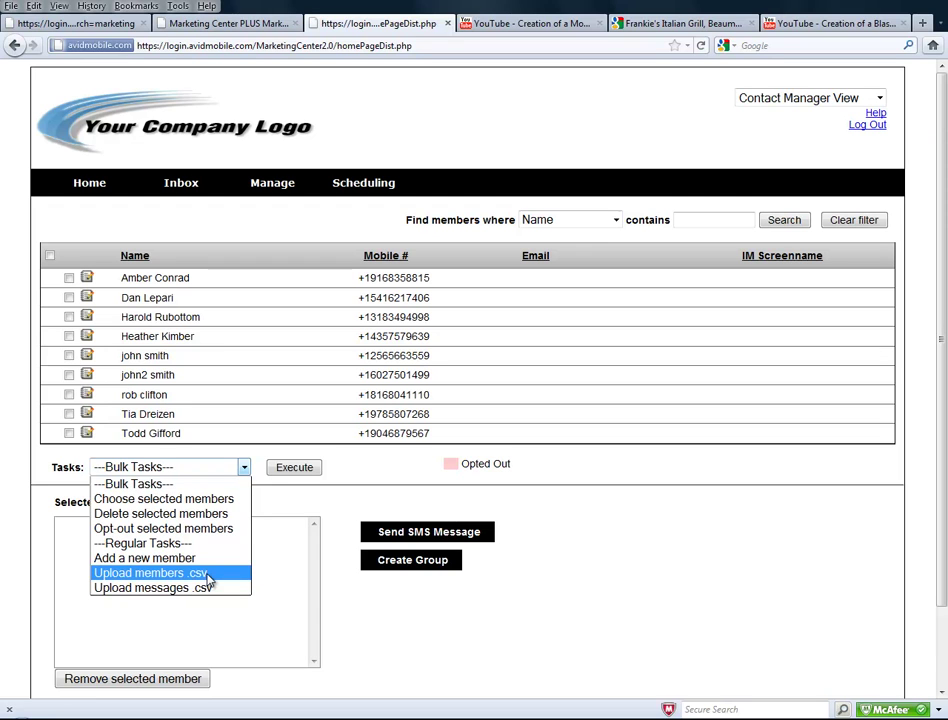
Run the 'Upload members .csv' task, view the example CSV format, then cancel the upload.
left_click(208, 574)
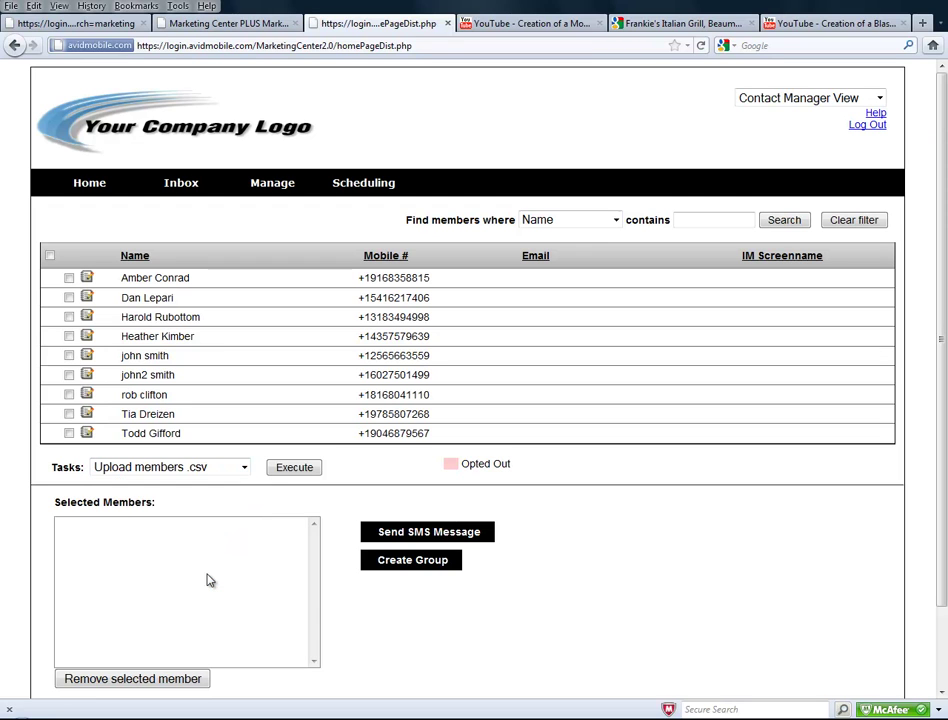
left_click(292, 469)
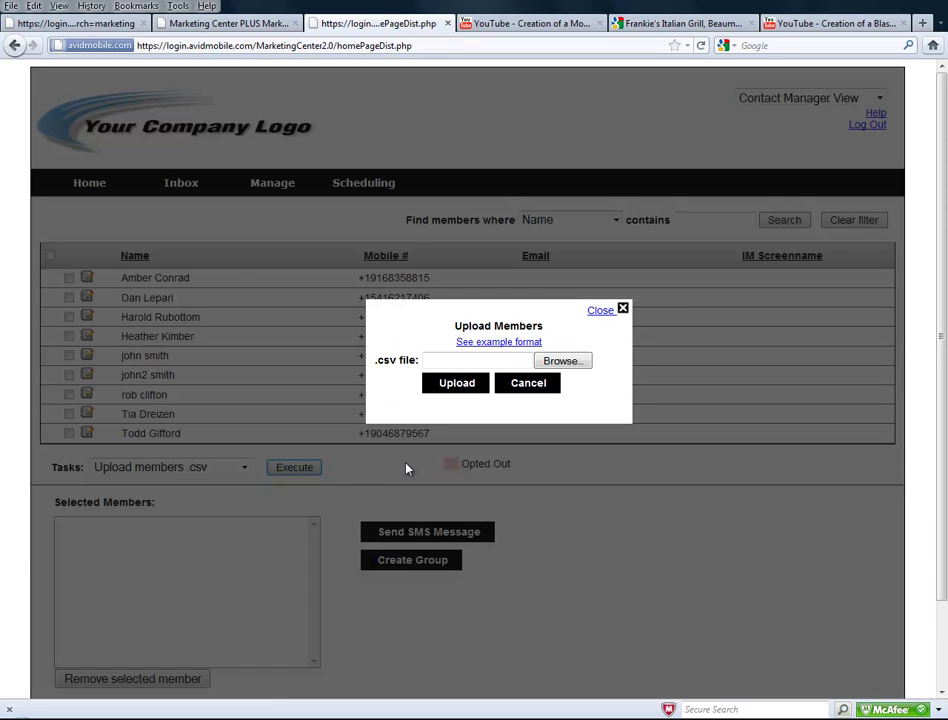
left_click(500, 349)
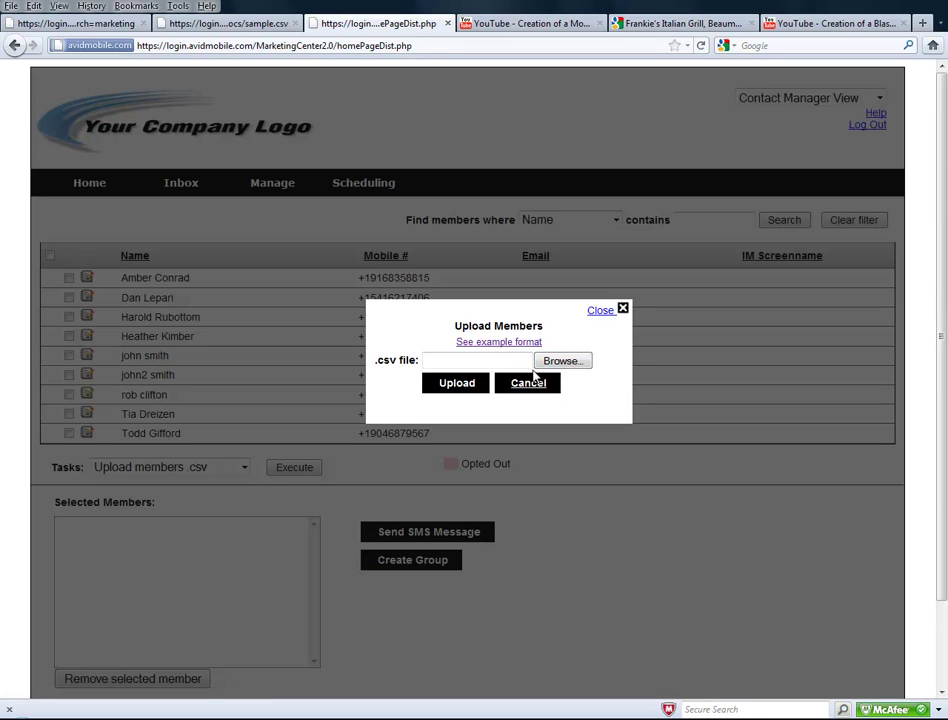
left_click(527, 384)
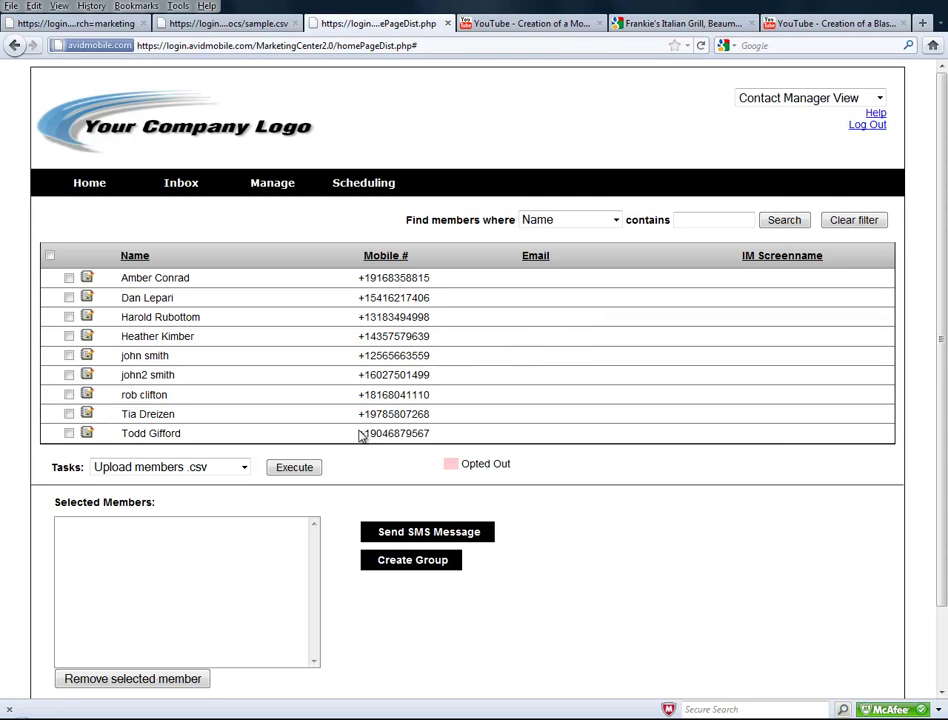
Run the 'Add a new member' task and save a member with first name, last name and mobile number.
left_click(244, 467)
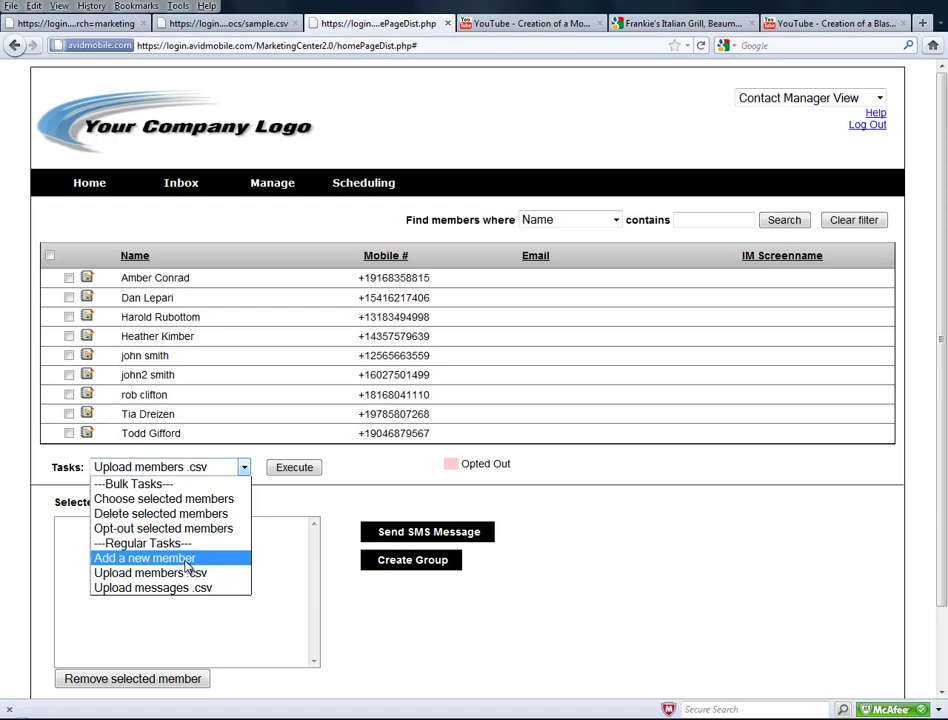
left_click(186, 565)
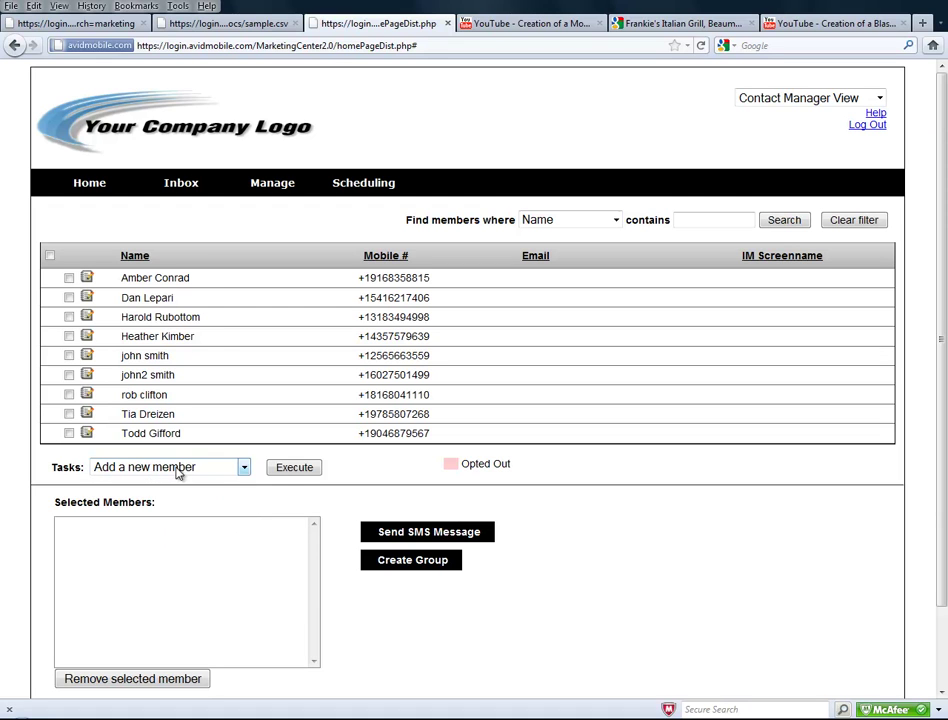
left_click(290, 471)
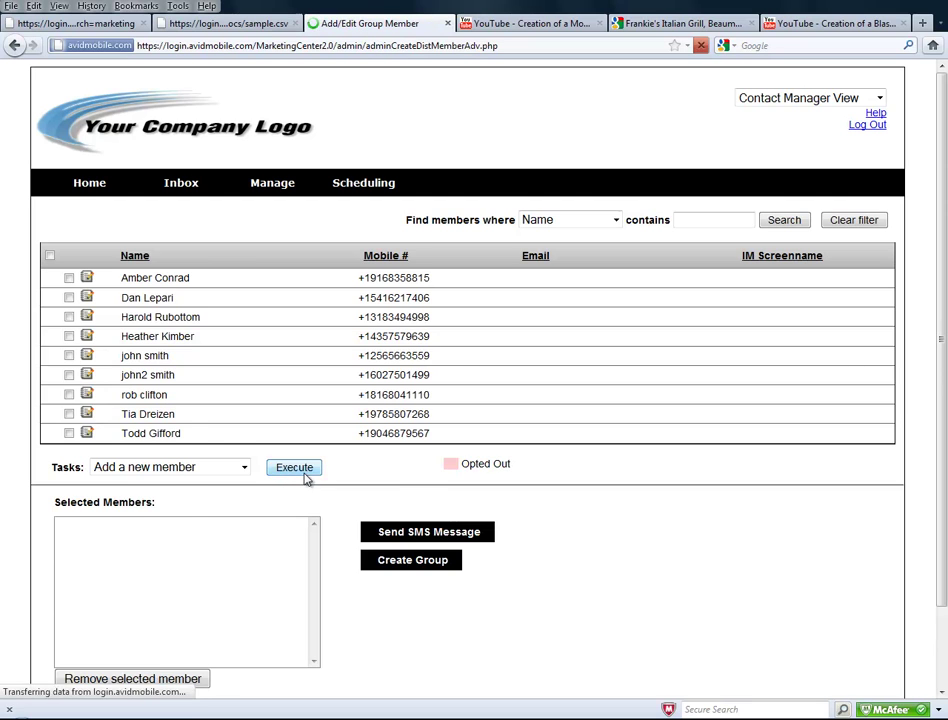
left_click(273, 300)
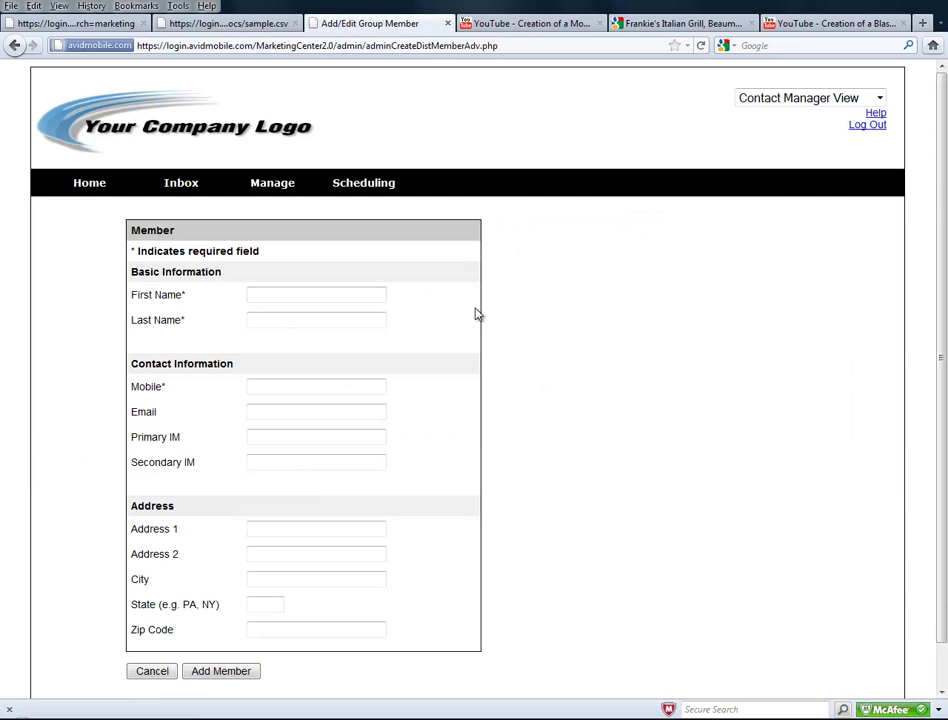
key("Tab")
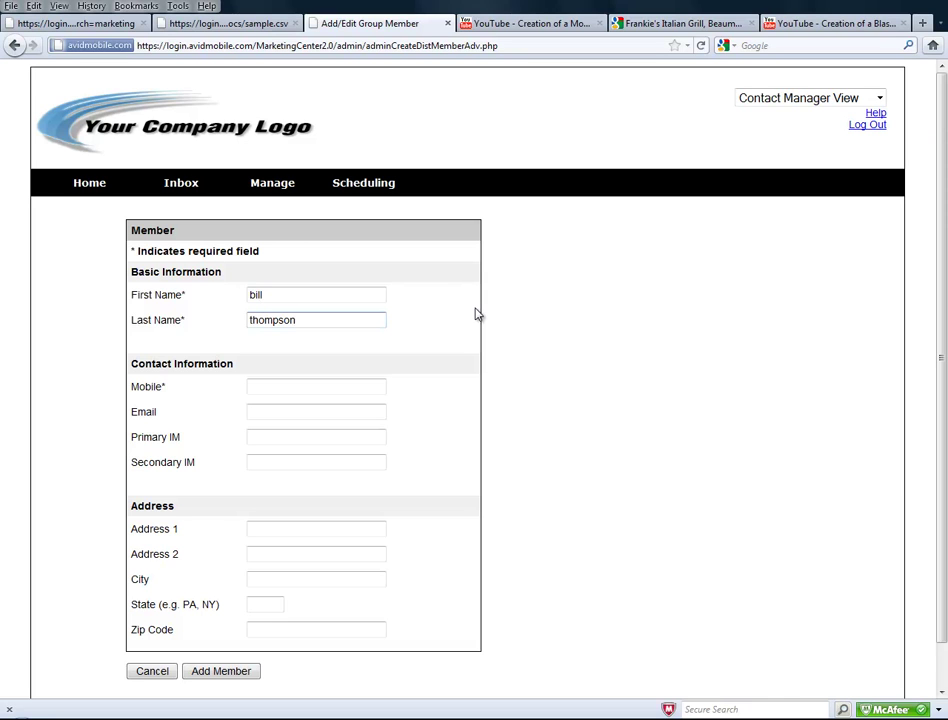
left_click(286, 384)
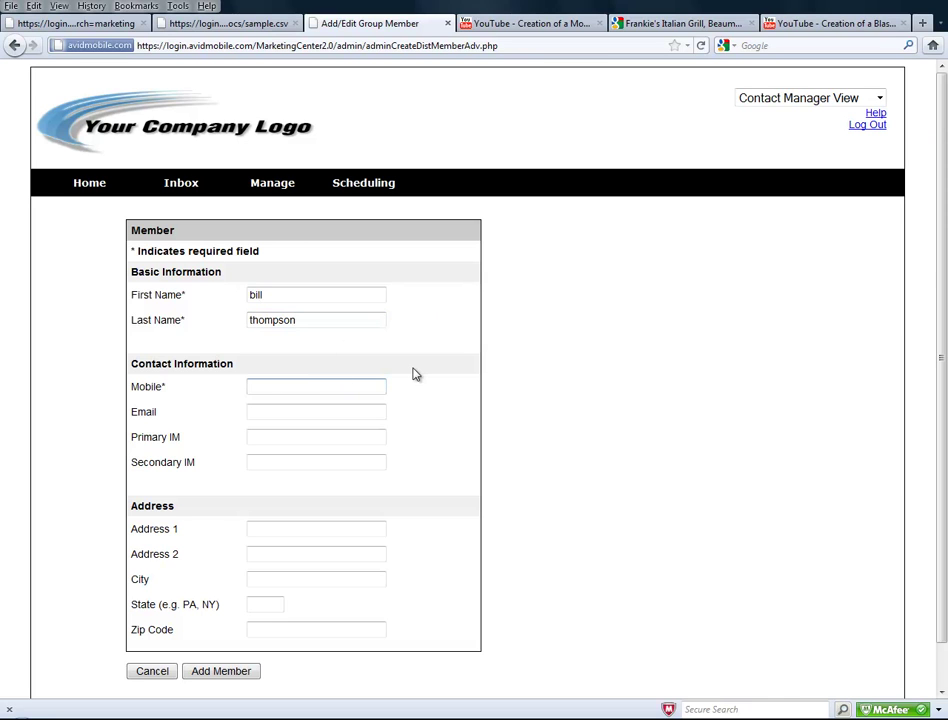
left_click(241, 672)
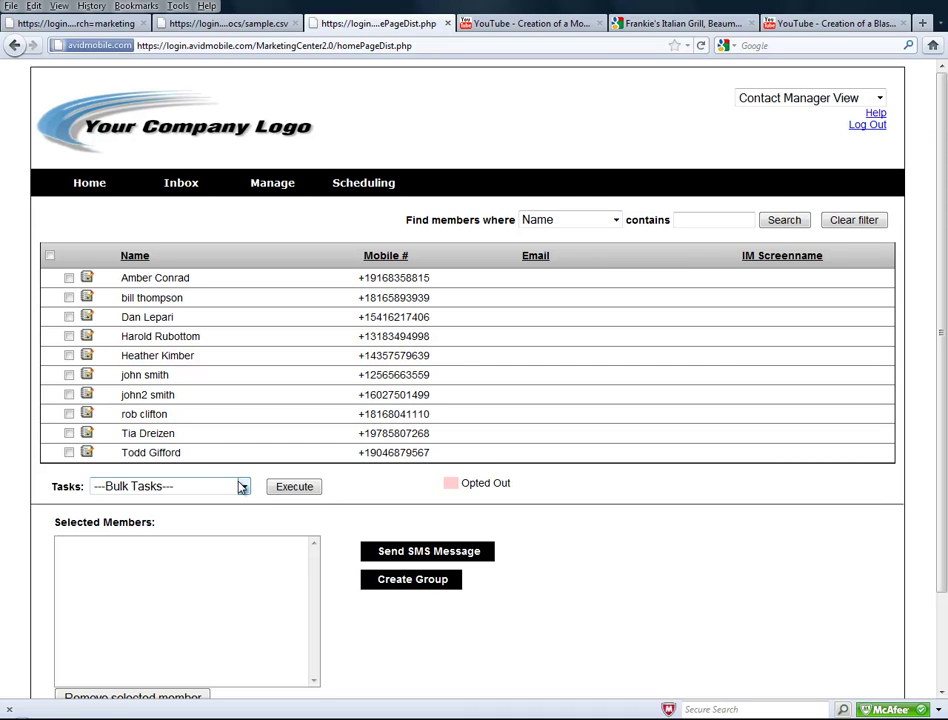
Tick the new member and add it to the selected members.
left_click(69, 297)
left_click(245, 486)
left_click(235, 516)
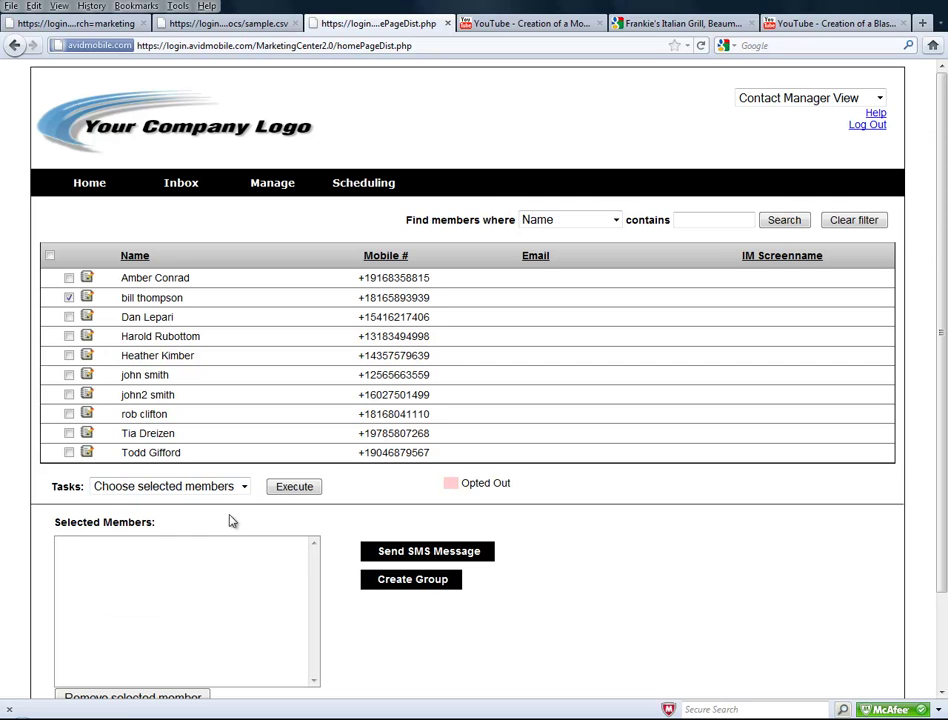
left_click(285, 488)
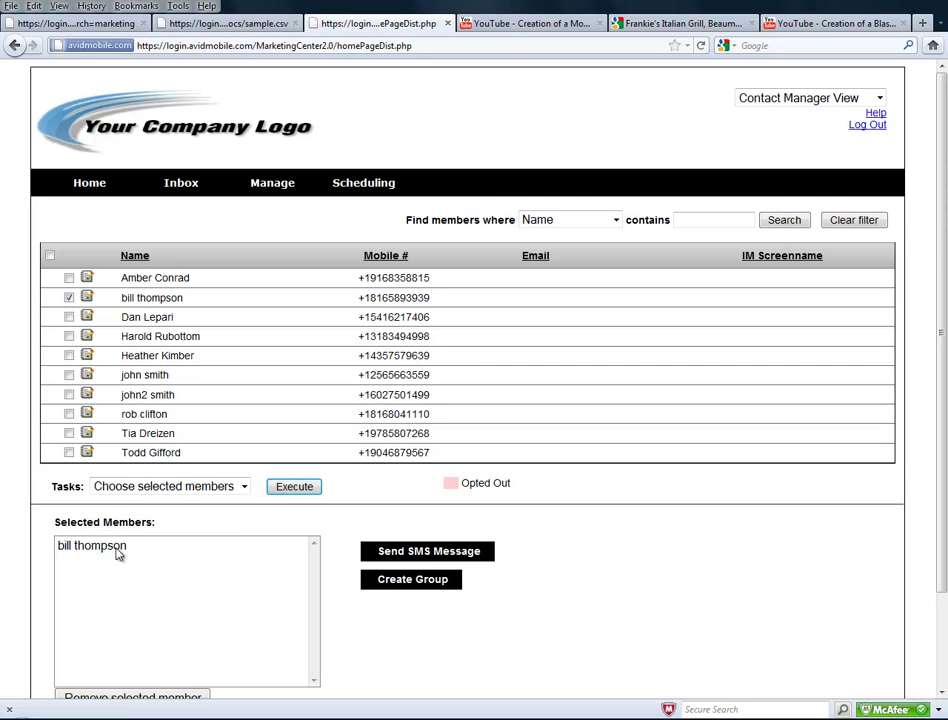
Start an SMS to the selected member filled from the APPT REMINDER template.
left_click(444, 553)
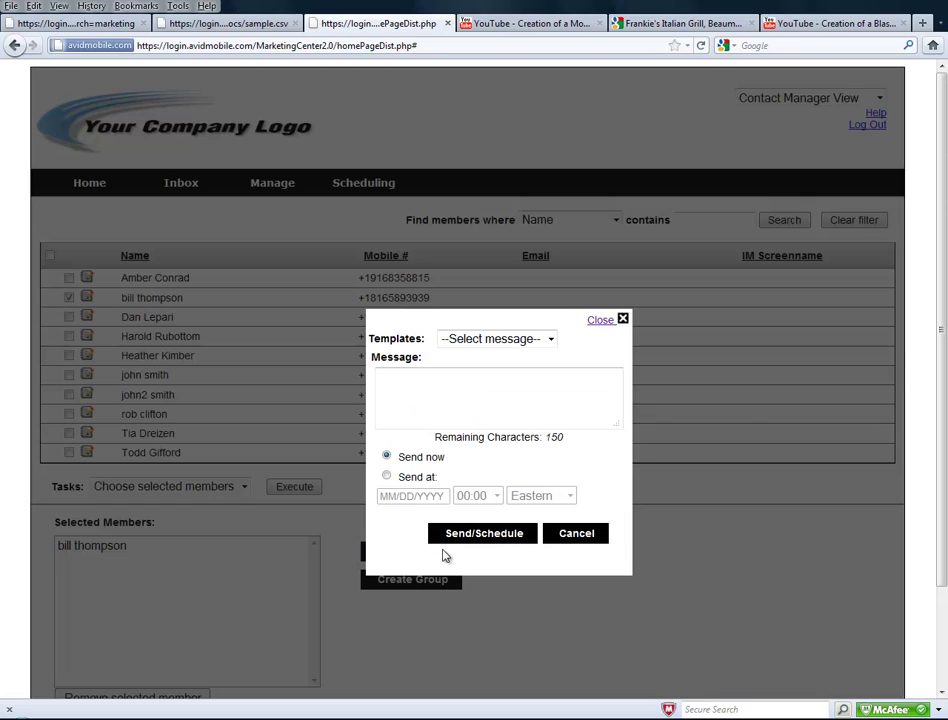
left_click(497, 341)
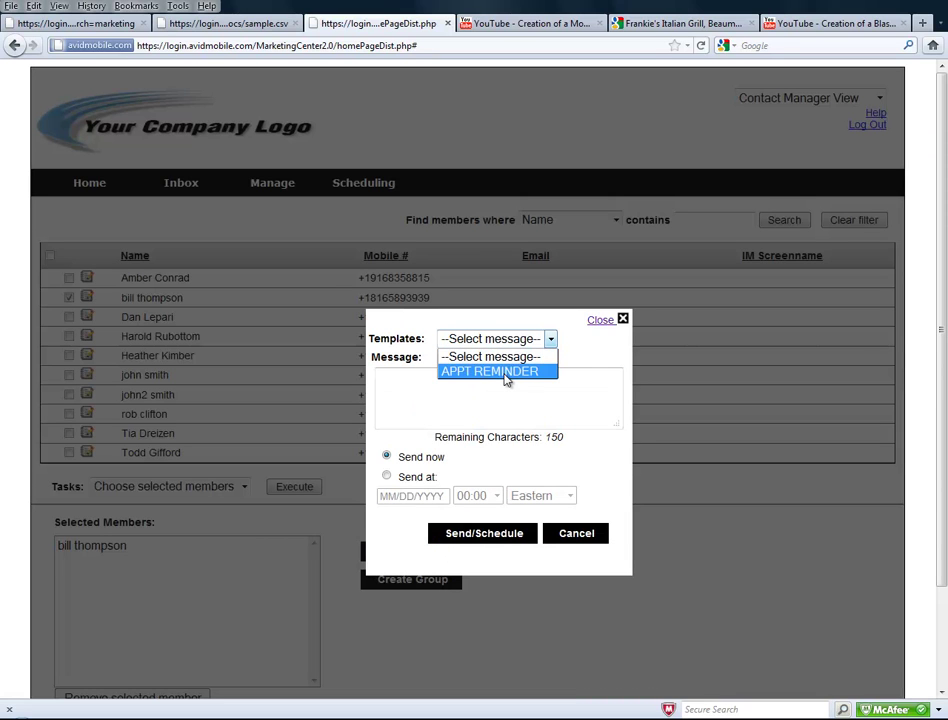
left_click(507, 374)
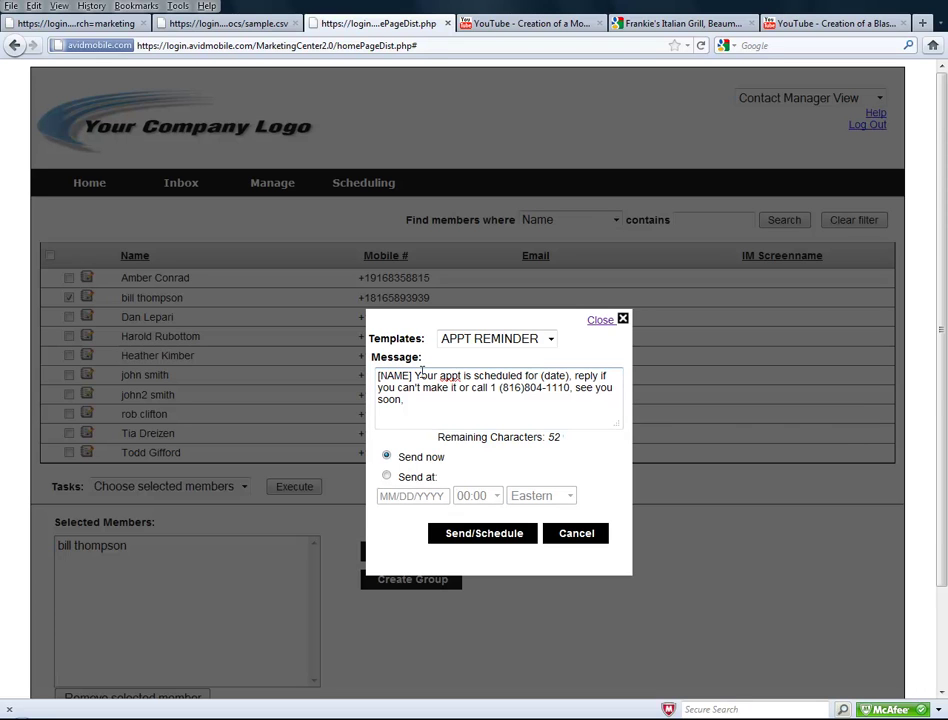
Replace the message's date placeholder with '5/12/11 at 2:00pm' and schedule for 5/11/2011.
double_click(547, 377)
type("5/12/1")
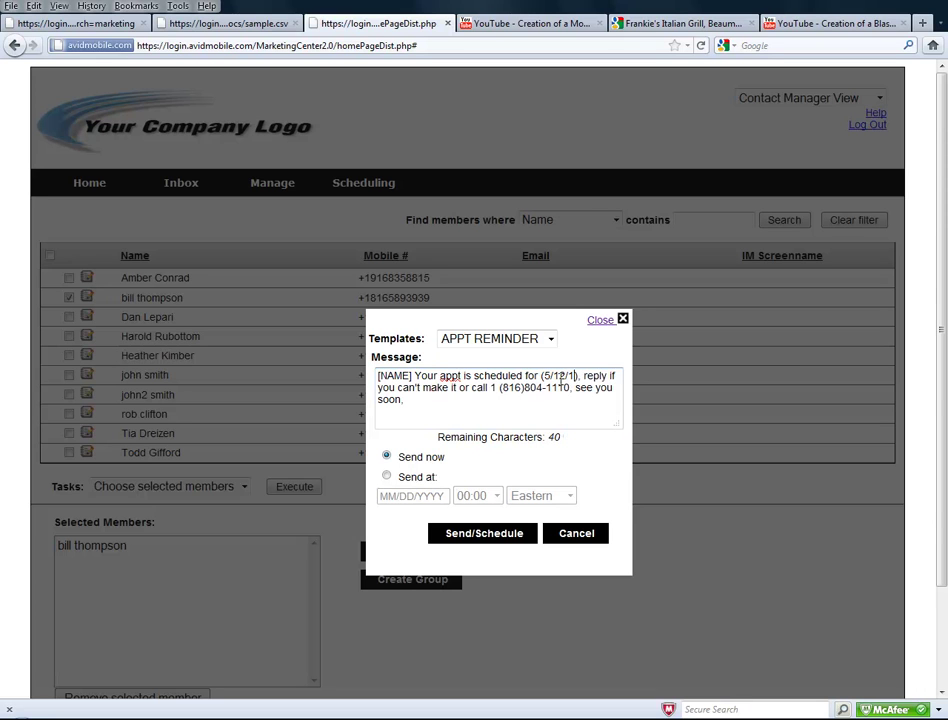
type("1")
type(" at 2:00")
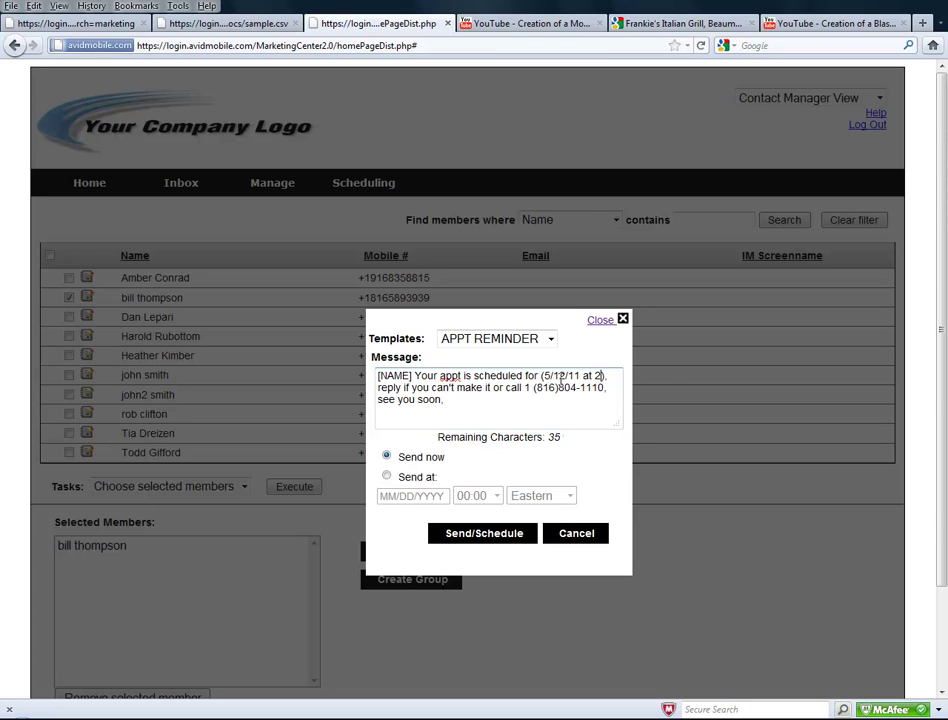
type("pm")
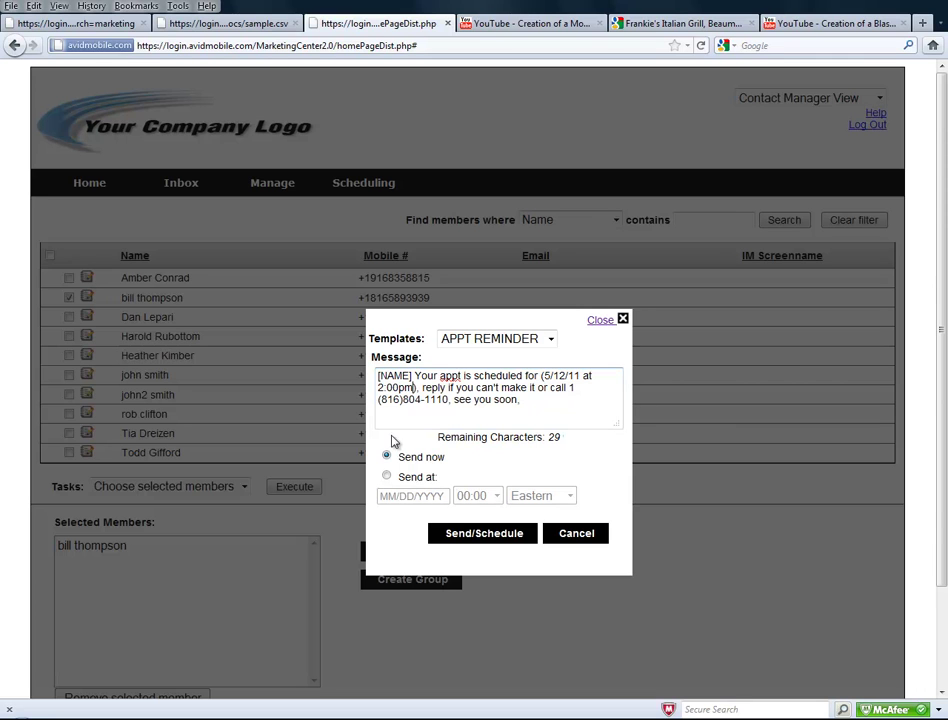
left_click(387, 476)
left_click(417, 498)
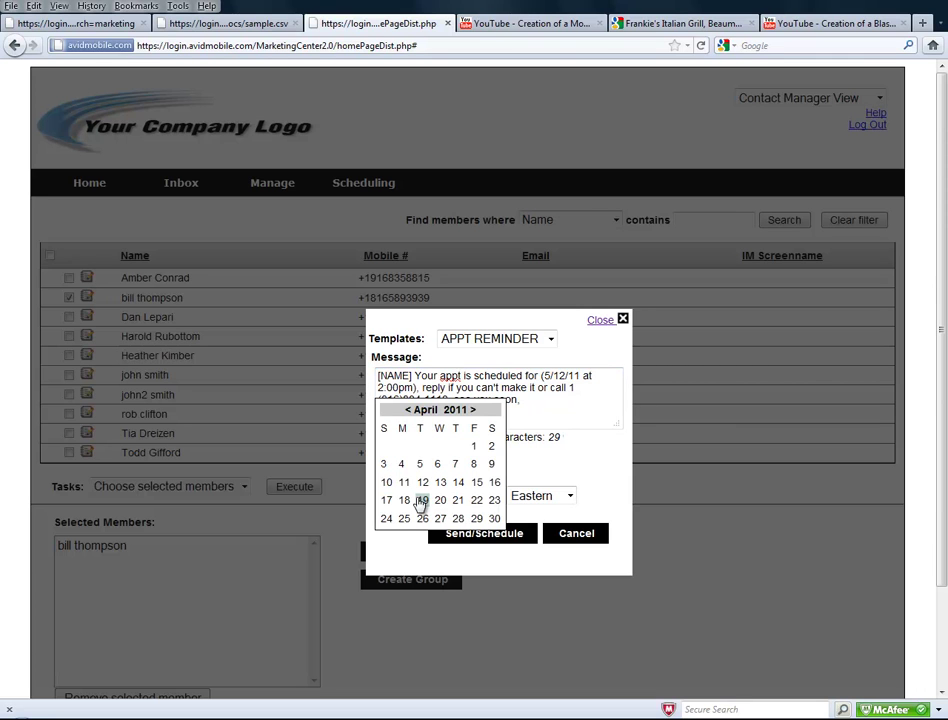
left_click(472, 410)
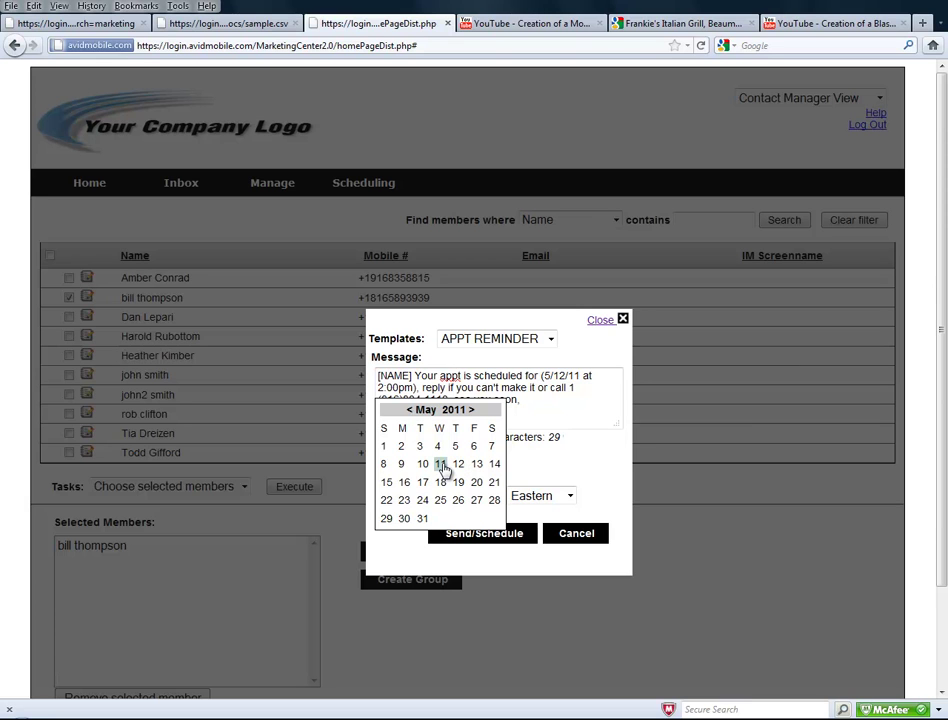
left_click(441, 466)
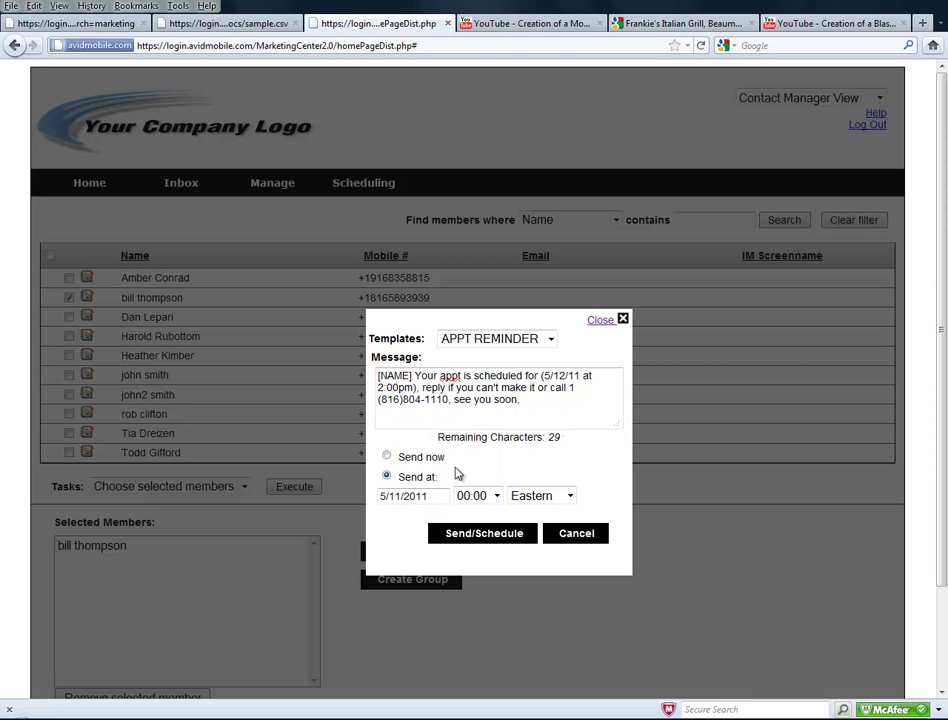
Set 09:30 Central, then switch to Send now and send the appointment reminder.
left_click(498, 500)
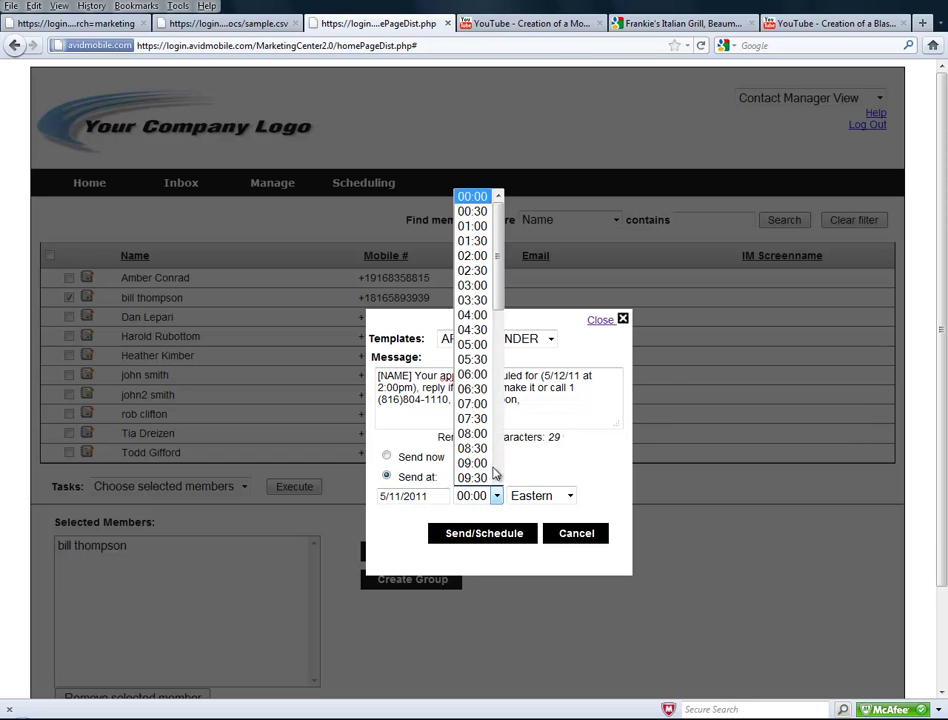
left_click(492, 484)
left_click(528, 498)
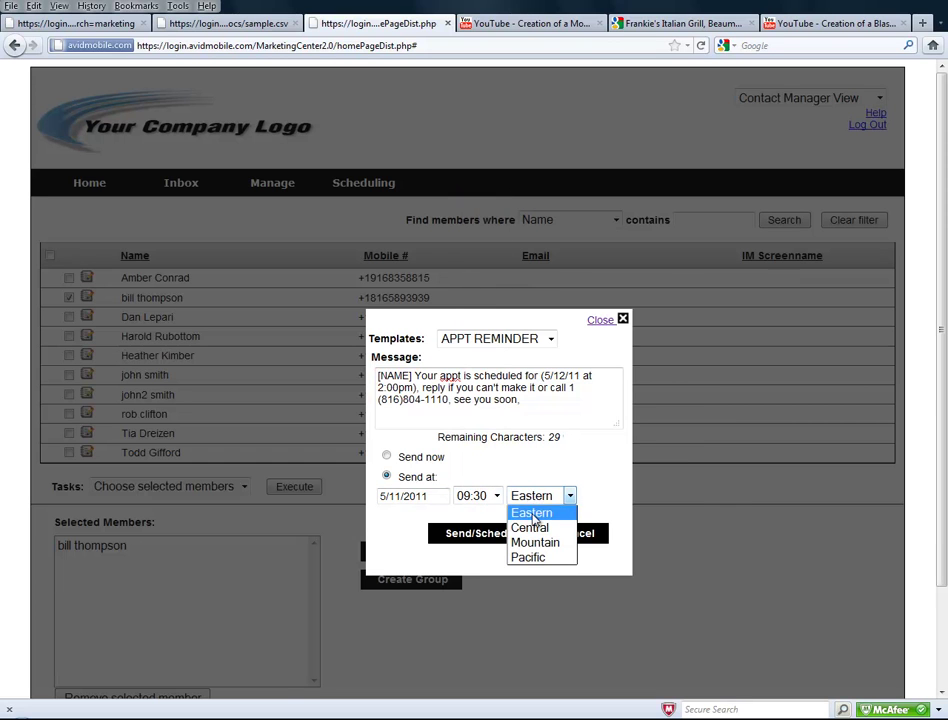
left_click(582, 527)
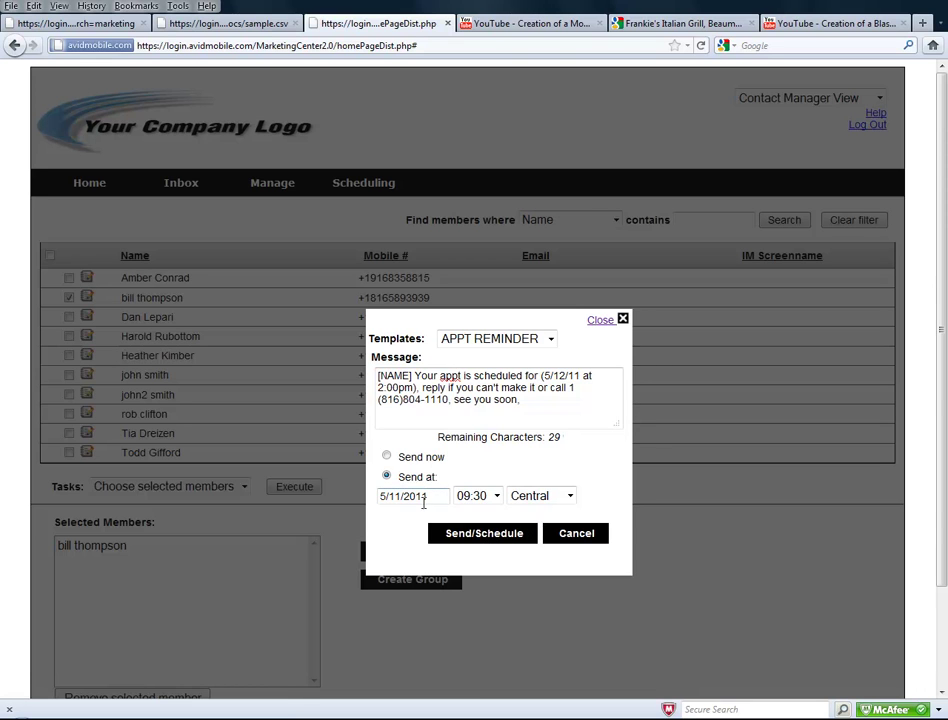
left_click(387, 457)
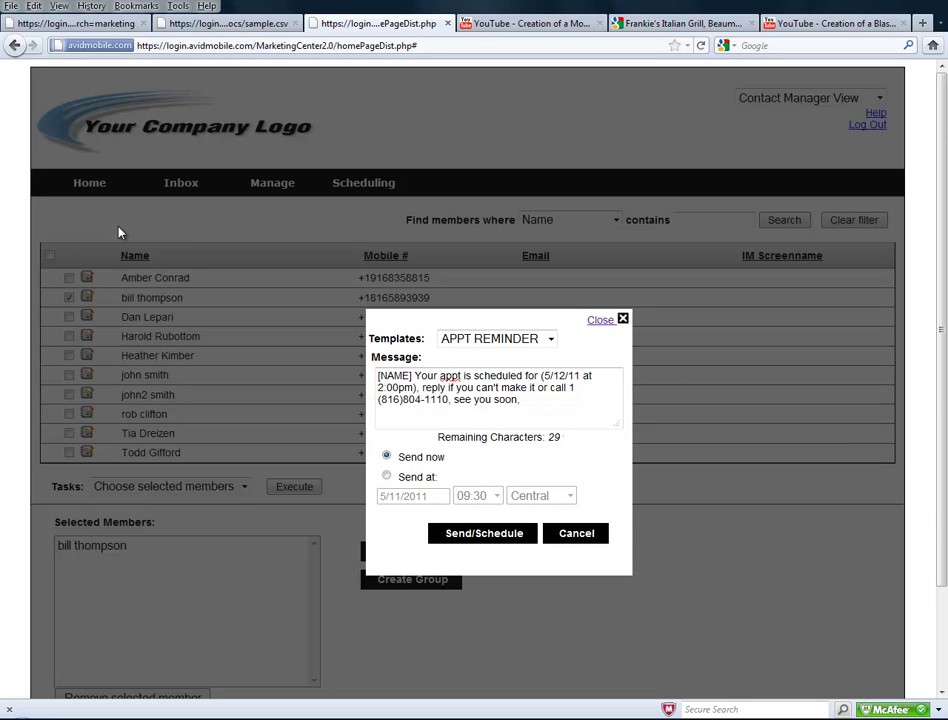
left_click(491, 535)
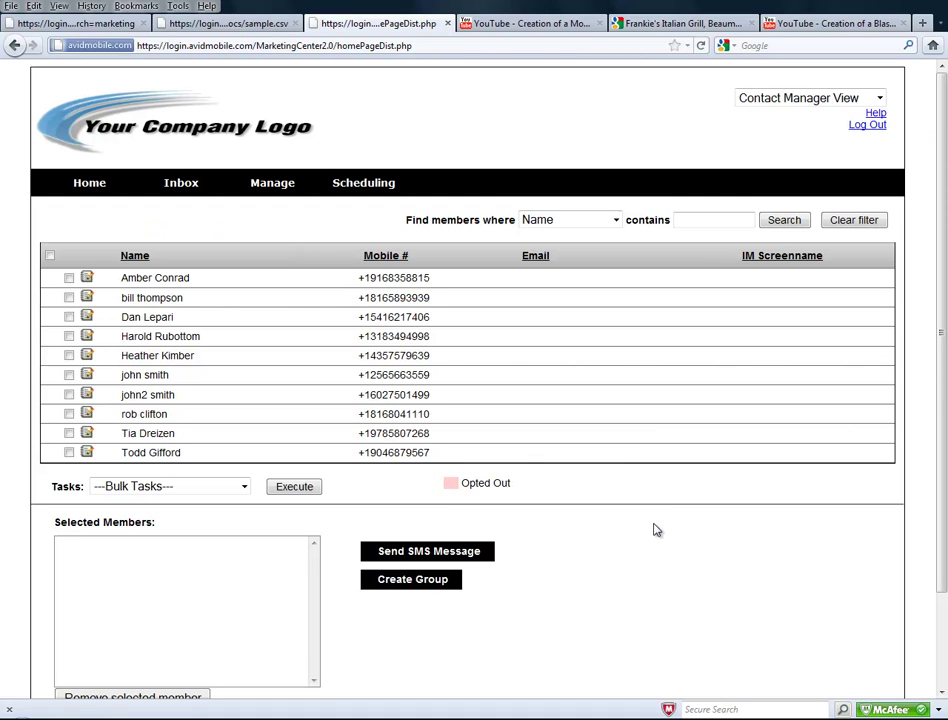
Open Manage > Templates and enter the new template name 'Vet Reminder bloodwork'.
mouse_move(269, 188)
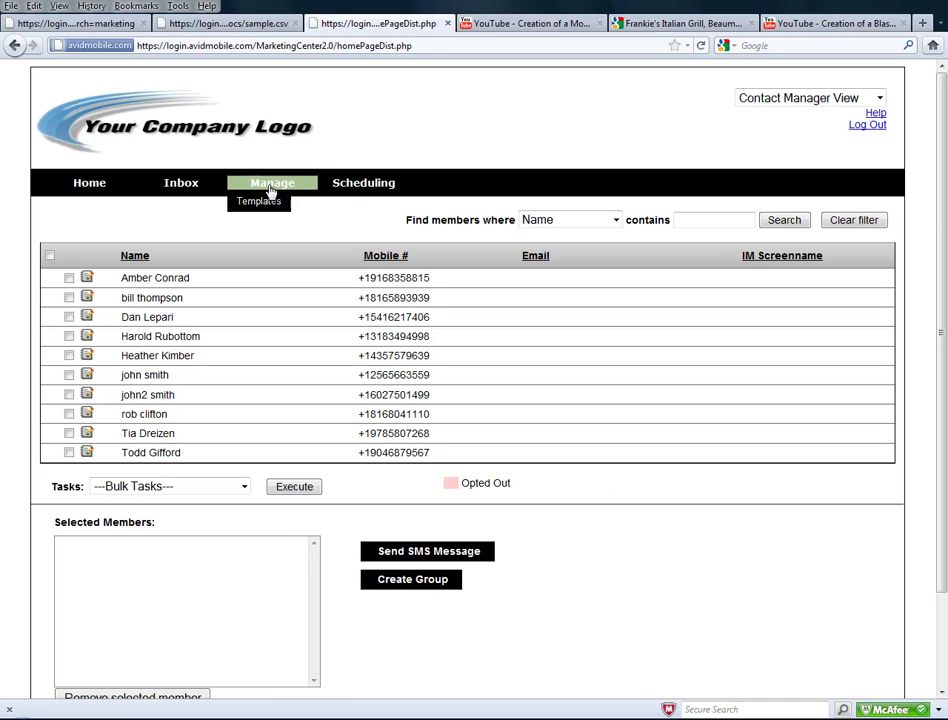
left_click(261, 202)
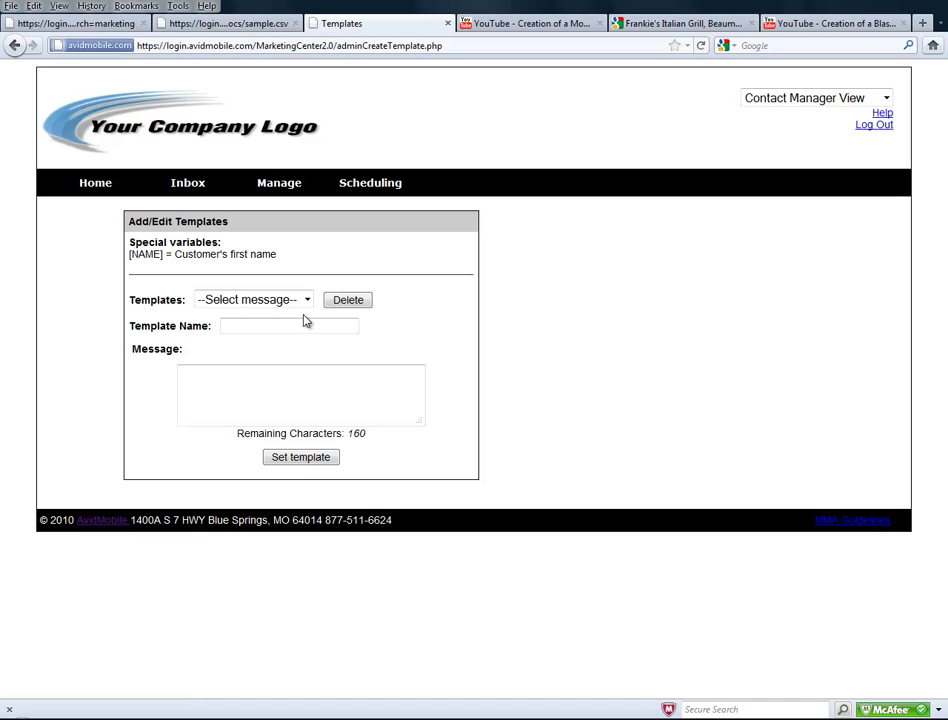
left_click(271, 324)
left_click(313, 379)
left_click(311, 325)
type("bloodwork")
Write the message '[name] Your appt is scheduled for (appt), reply if you have any issues with making it and don't forget your ________'.
key("Tab")
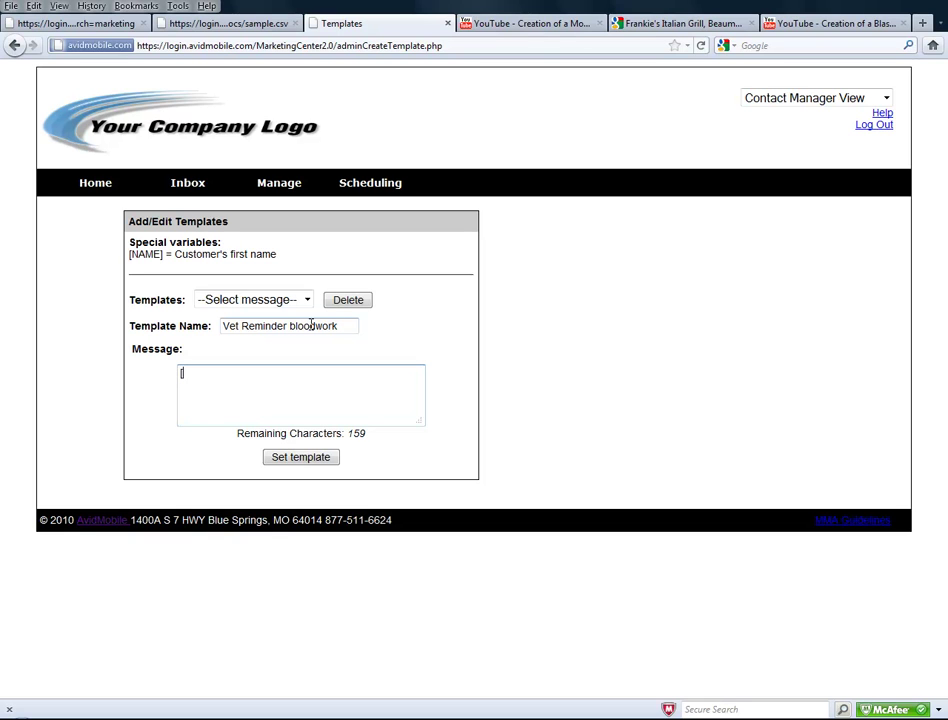
type("[name")
type("] Your app")
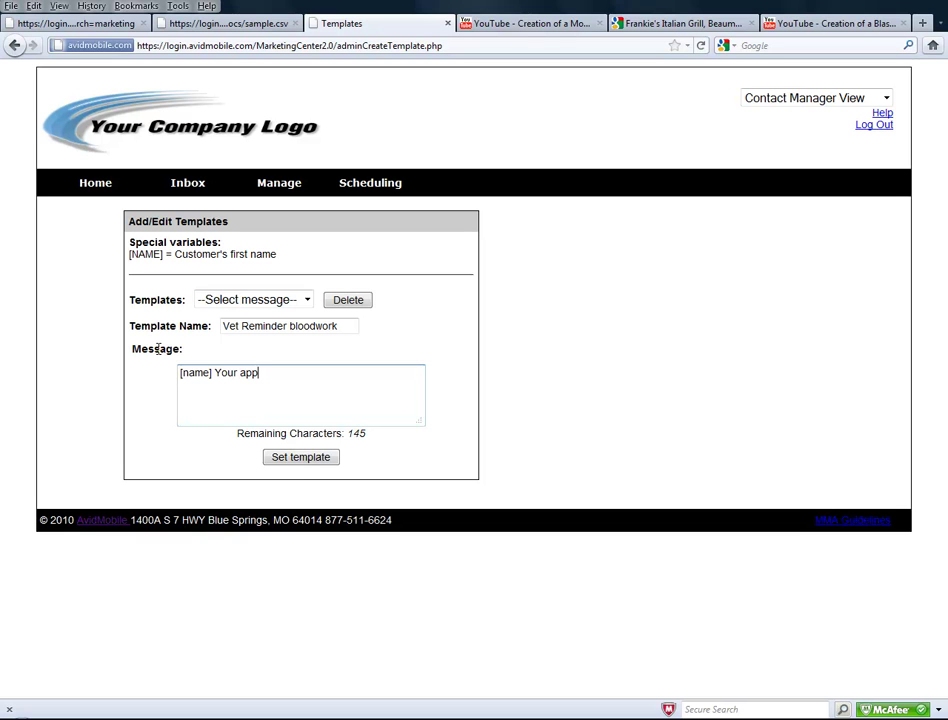
type("t is scheduled for ")
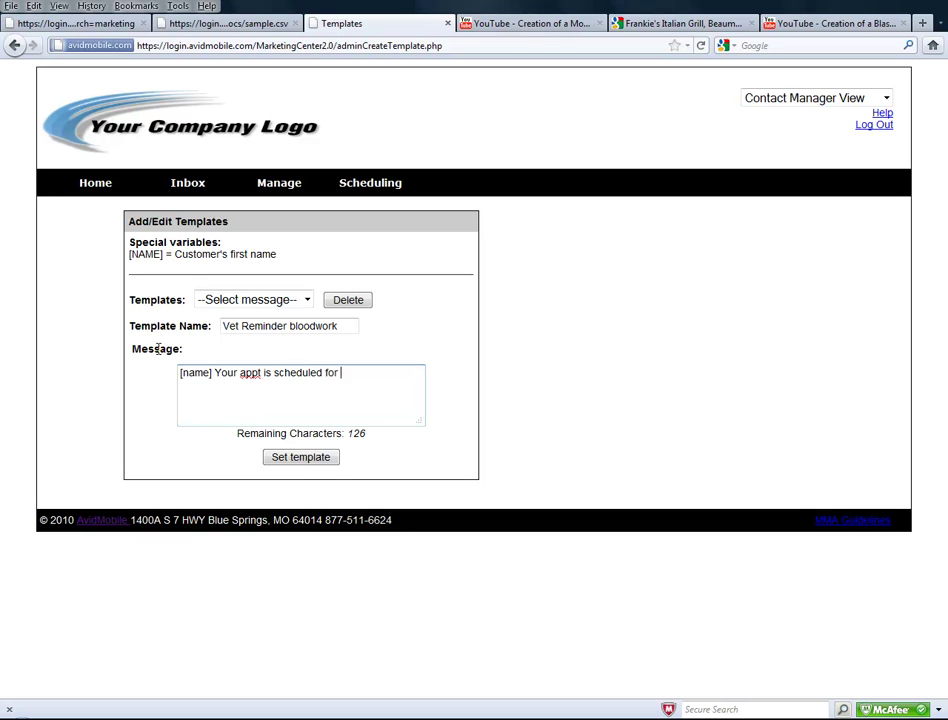
type("(appt),")
key("BackSpace")
type(", reply if you have any")
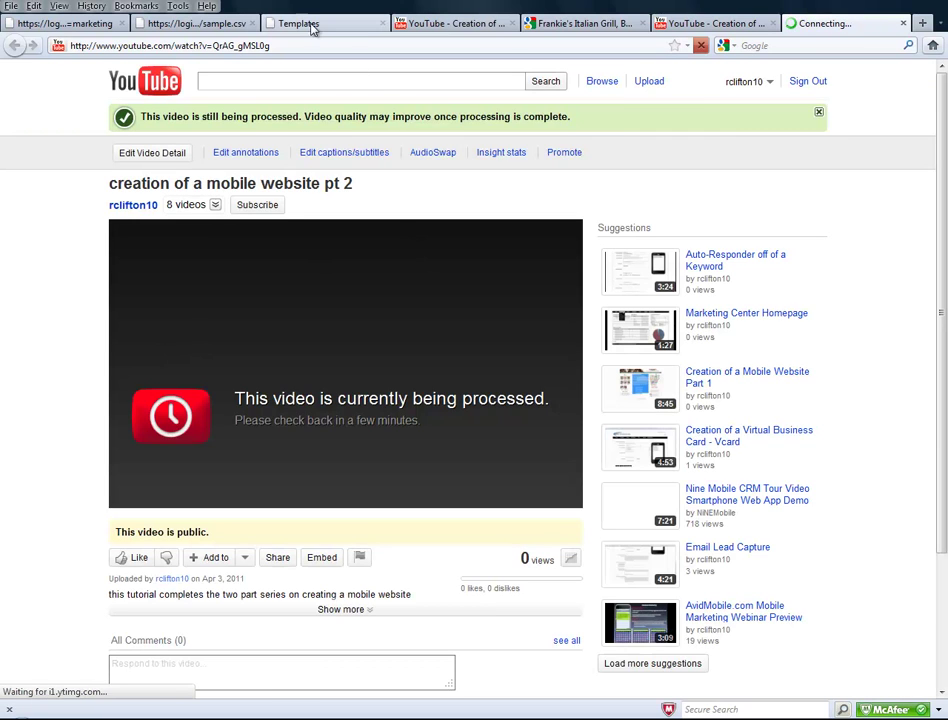
left_click(312, 24)
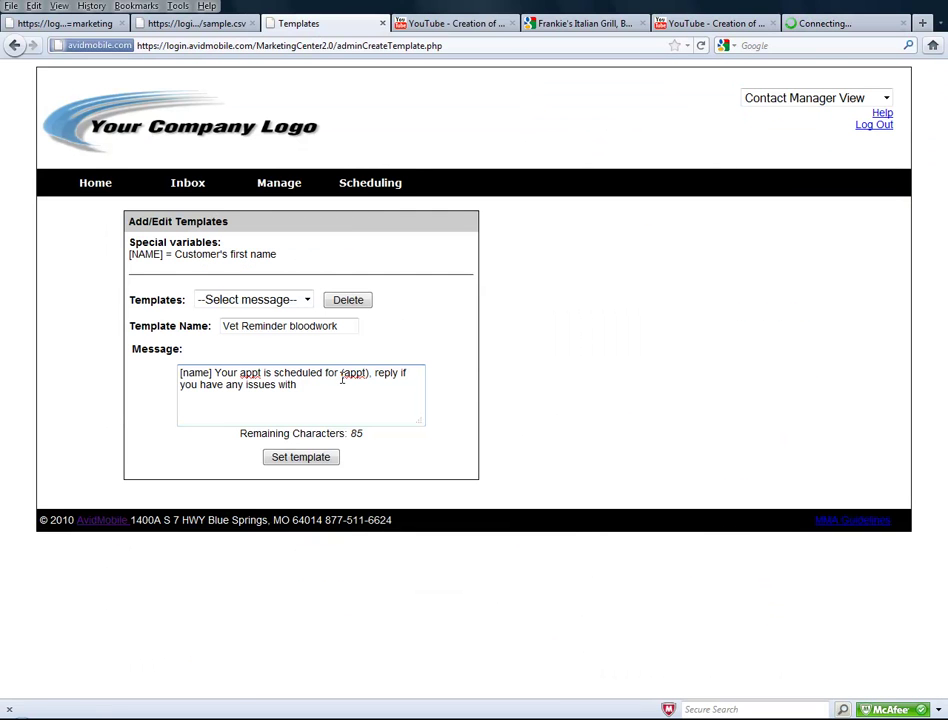
type("making it and don't forget your ")
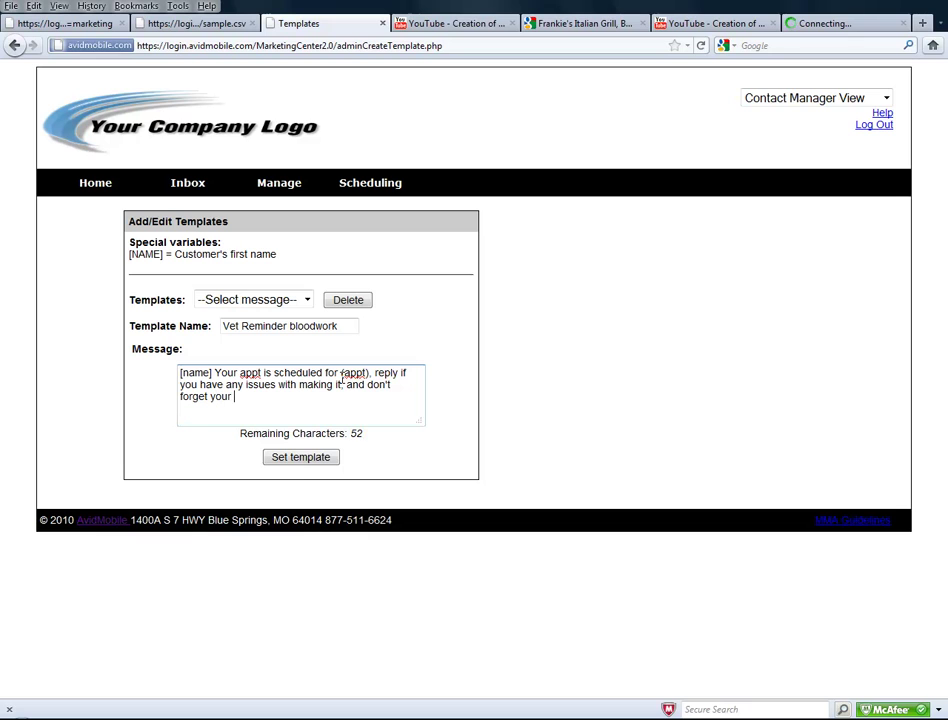
type("_________________")
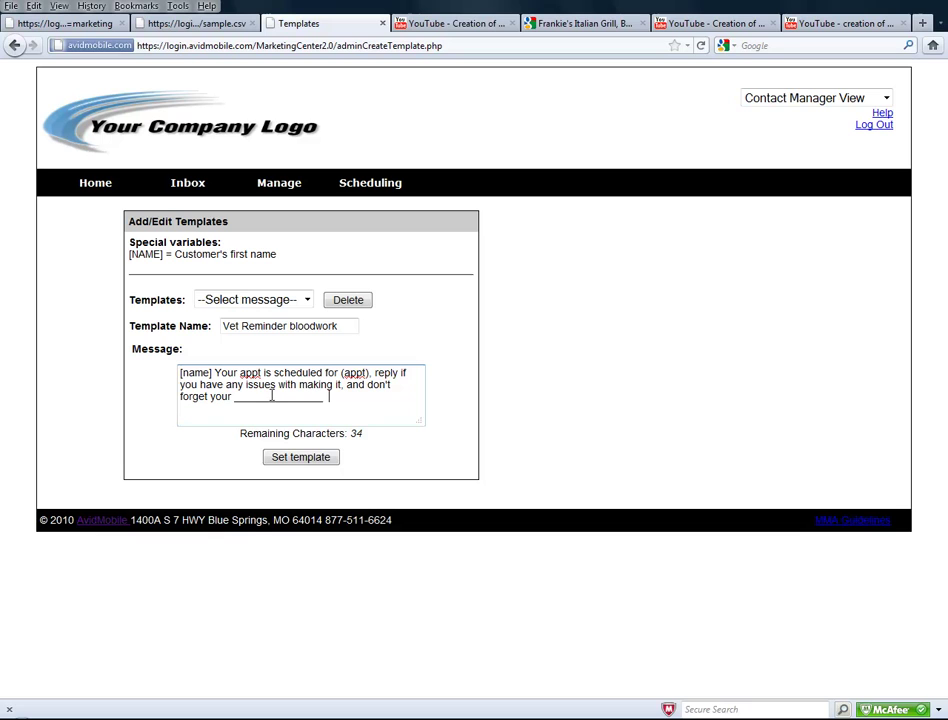
Save the template, return to the contact list and add the ticked contact to the selected members.
left_click(321, 458)
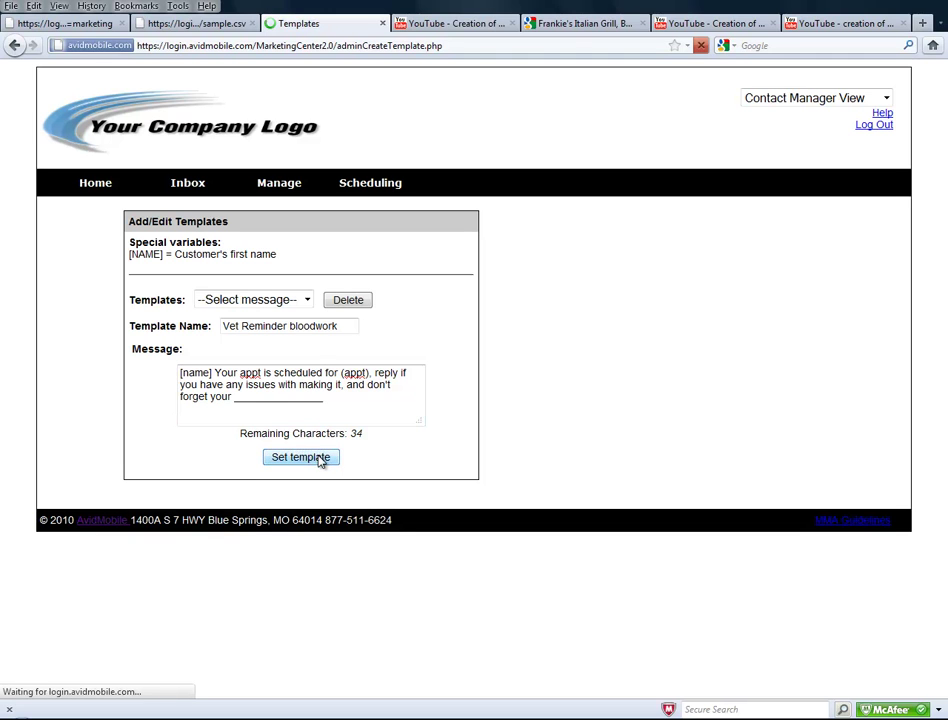
left_click(116, 193)
left_click(283, 390)
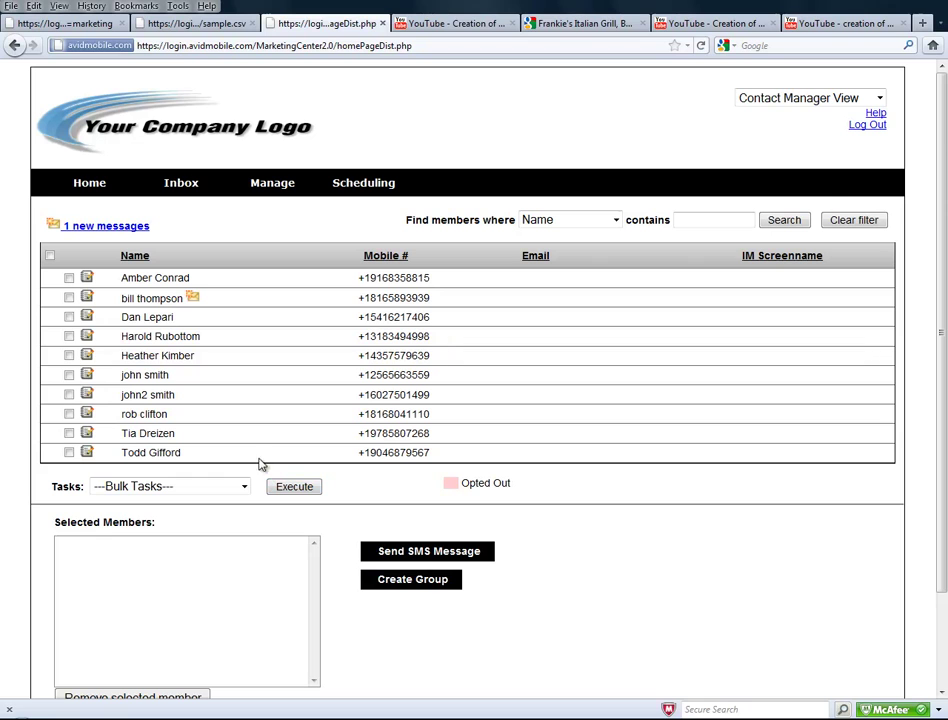
left_click(69, 298)
left_click(245, 486)
left_click(205, 520)
left_click(290, 488)
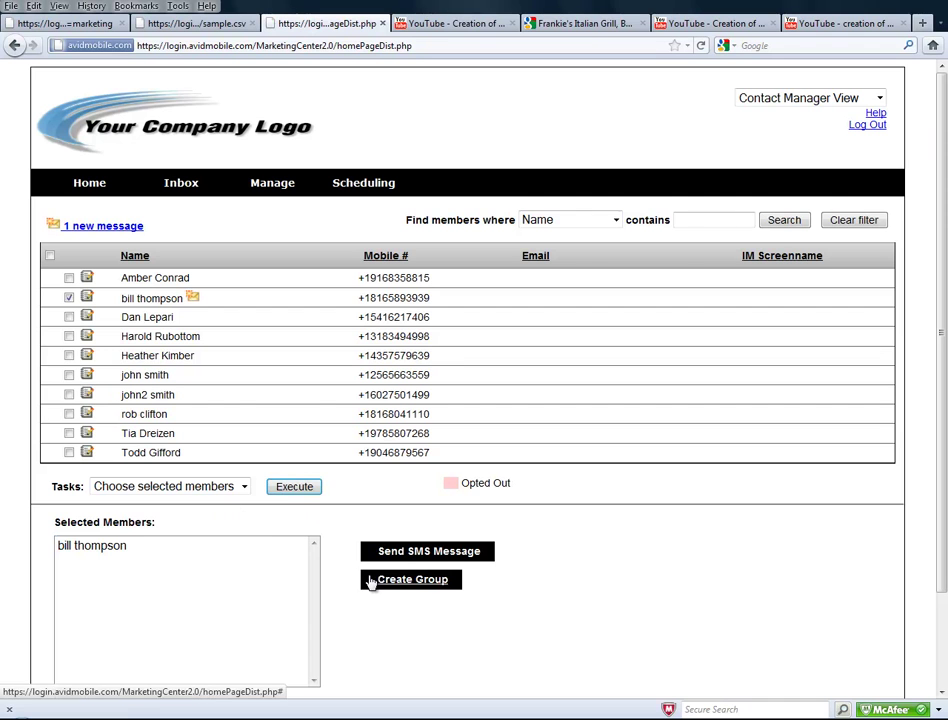
Send an SMS from the Vet Reminder bloodwork template with the blank replaced by 'medicine'.
left_click(412, 556)
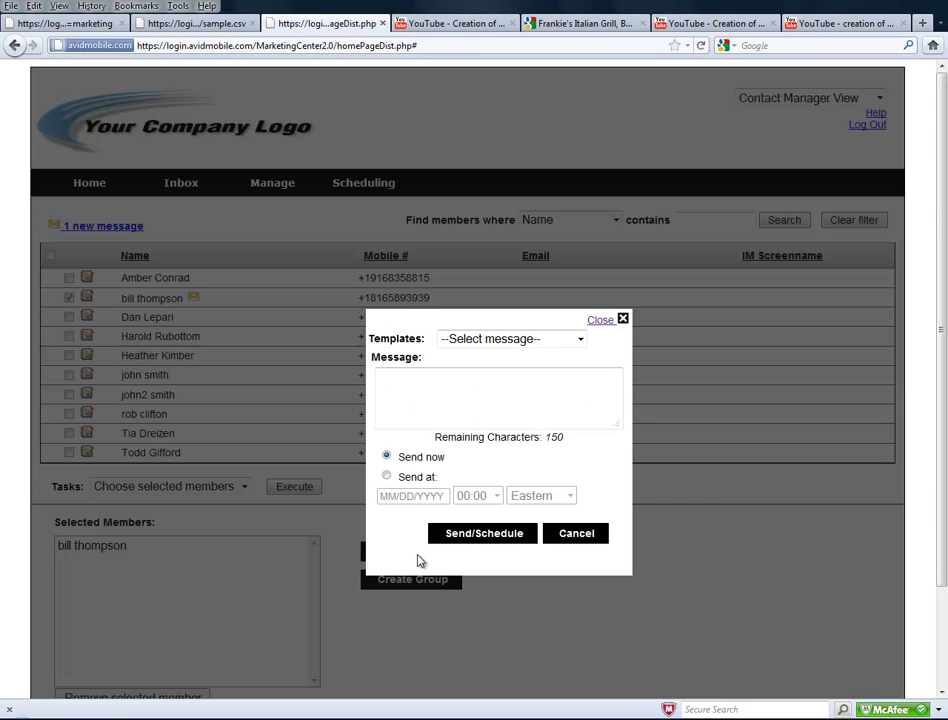
left_click(466, 339)
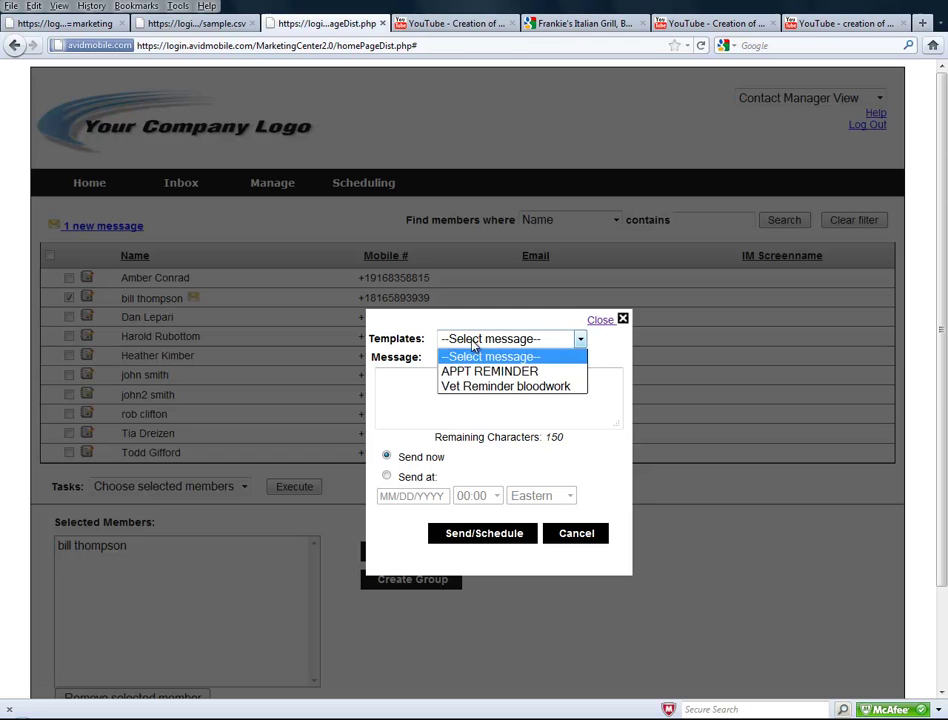
left_click(480, 384)
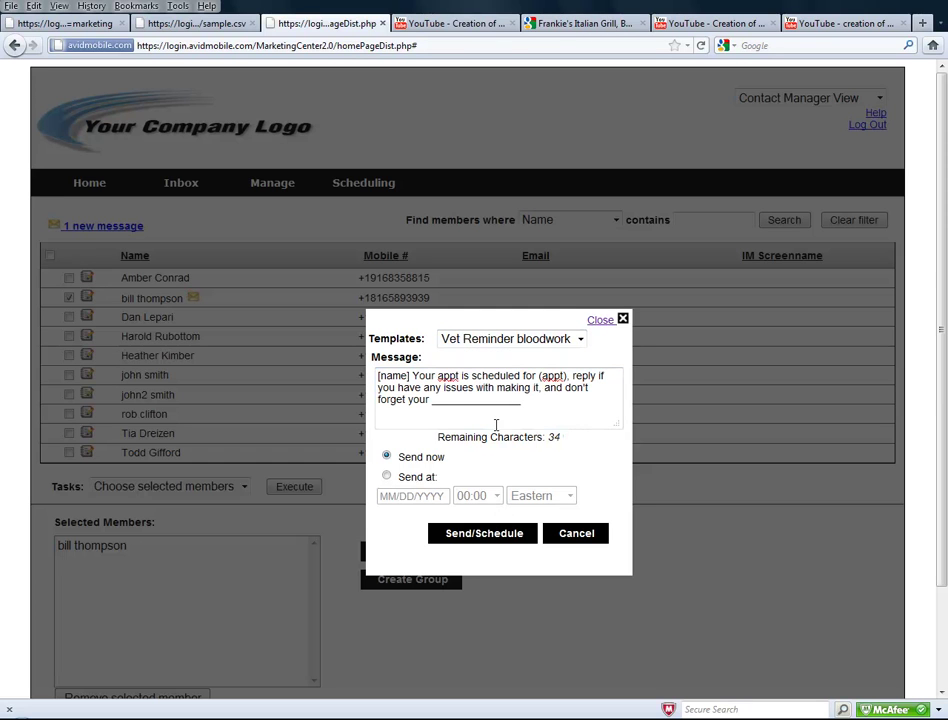
left_click_drag(526, 400, 437, 400)
key("BackSpace")
key("BackSpace")
type("medicine")
left_click(505, 540)
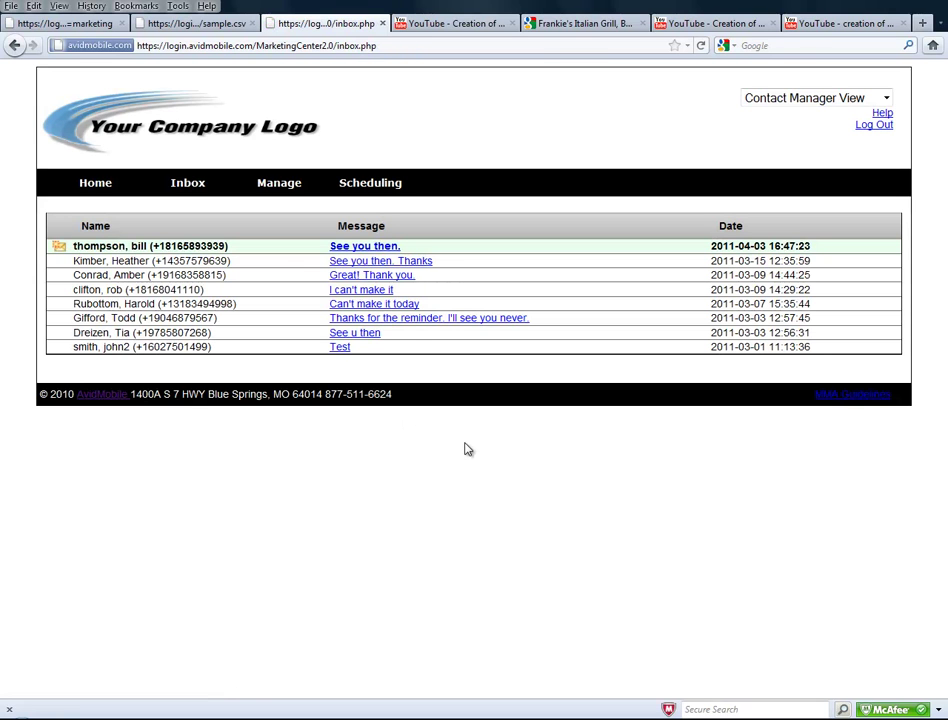
From the 'See you then.' sender's contact log, send 'When can you make it, I have an opening next week.'.
left_click(349, 251)
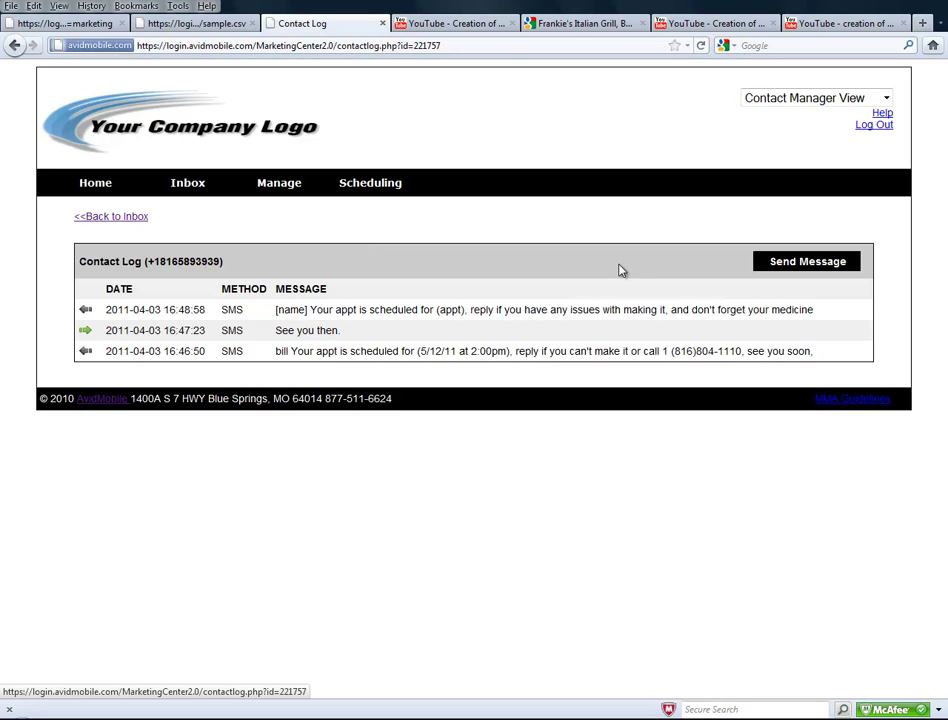
left_click(764, 261)
left_click(567, 345)
type("When ca")
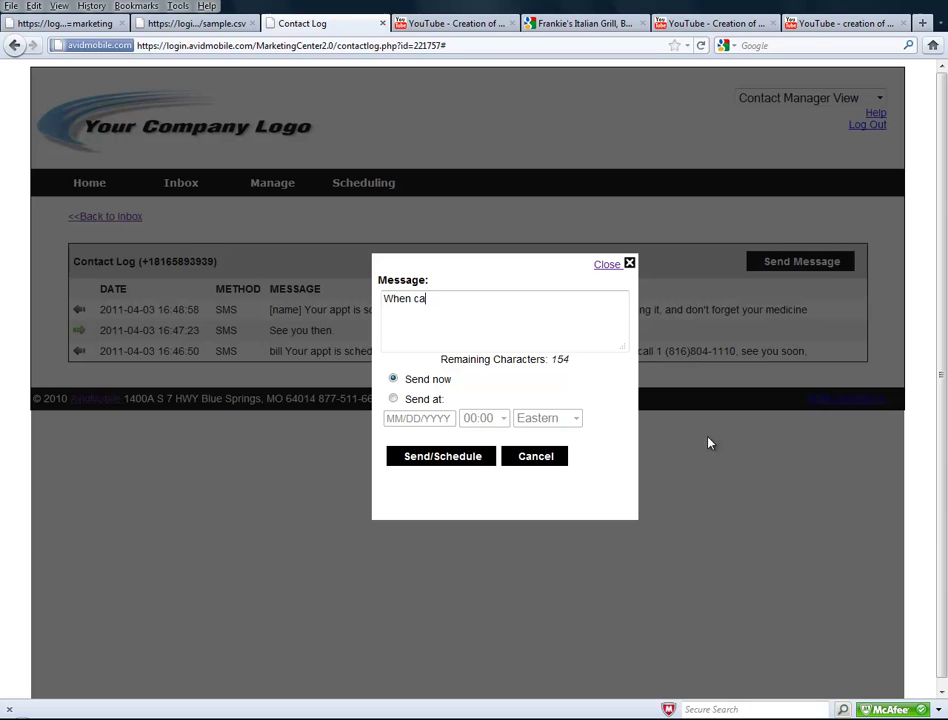
type("n you make it, I have an opening")
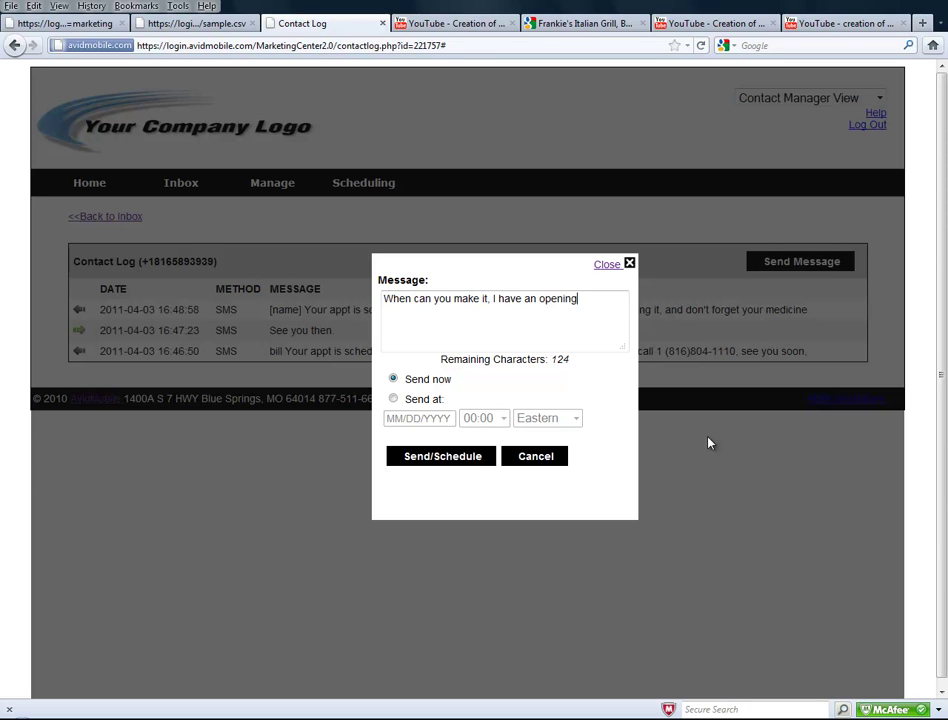
type(" next week.")
left_click(430, 459)
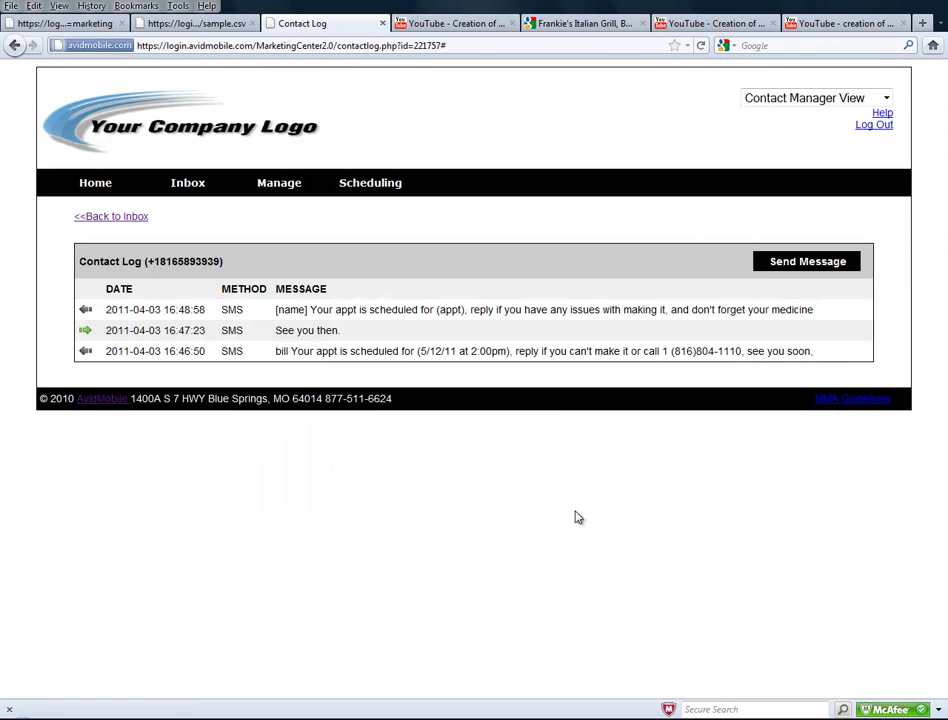